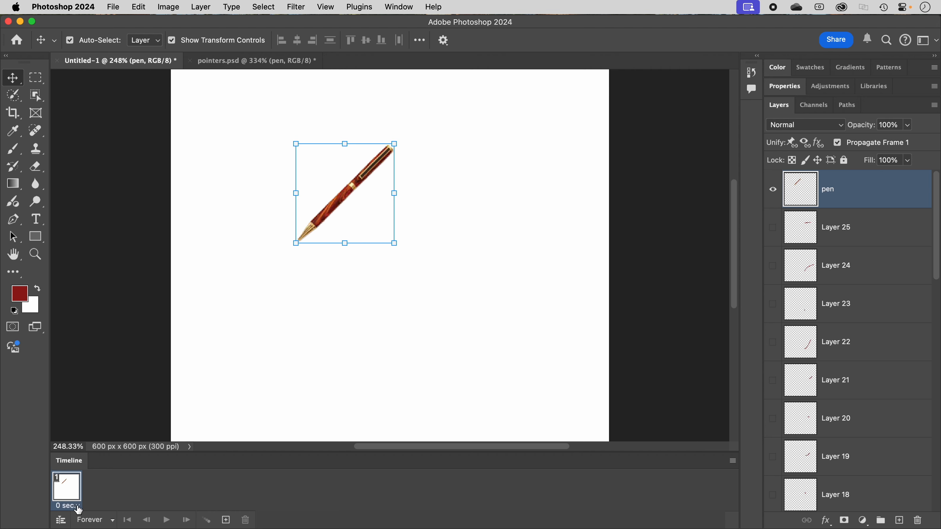
# Step: Give the first frame a 0.2-second delay and place the pen's tip at the start of the Layer 1 stroke, leaving that layer hidden
pyautogui.click(79, 509)
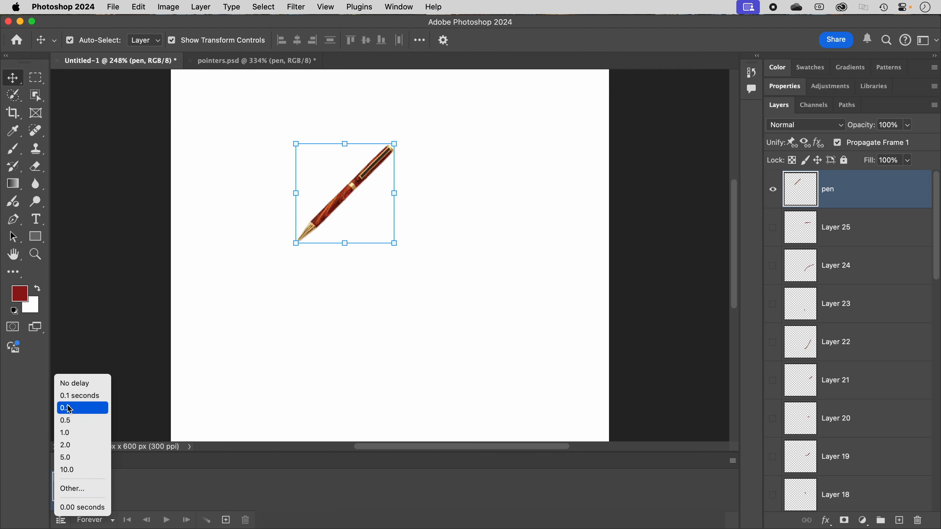
pyautogui.click(74, 409)
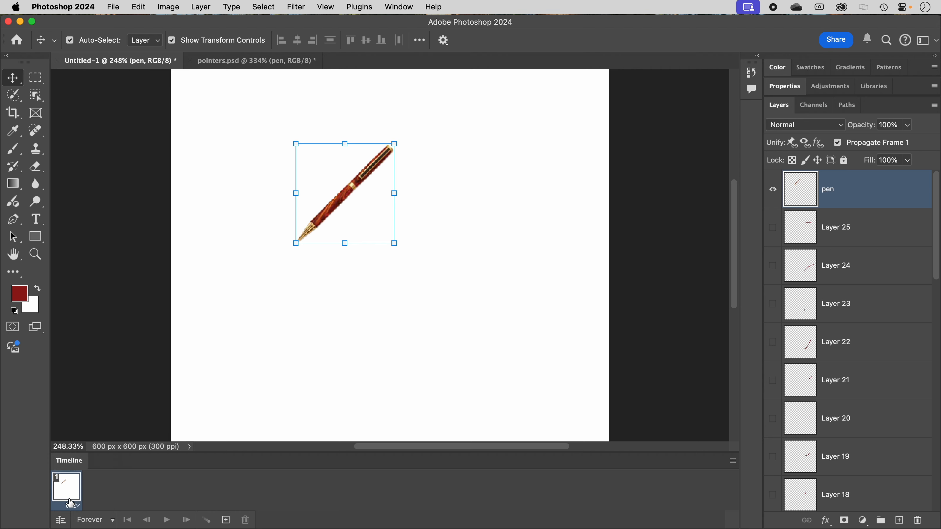
pyautogui.scroll(-10, 852, 333)
pyautogui.click(773, 417)
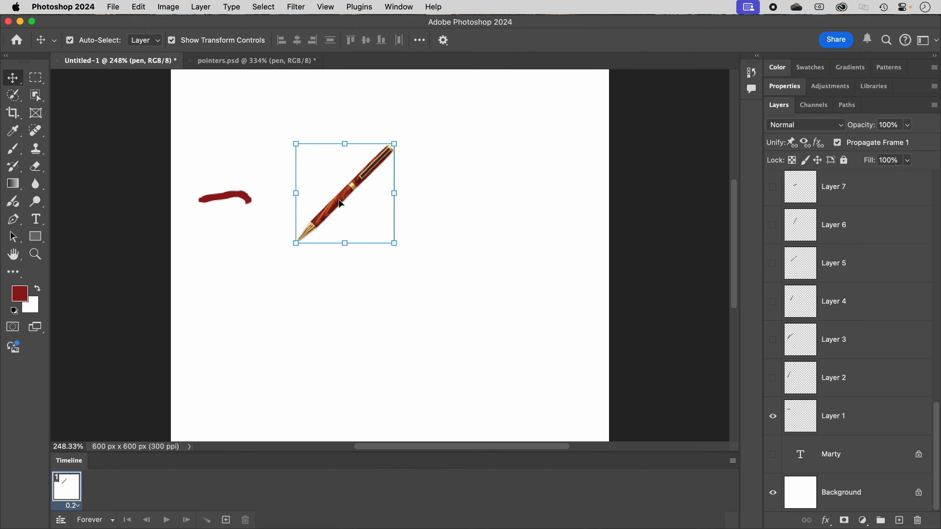
pyautogui.moveTo(341, 203); pyautogui.dragTo(243, 164)
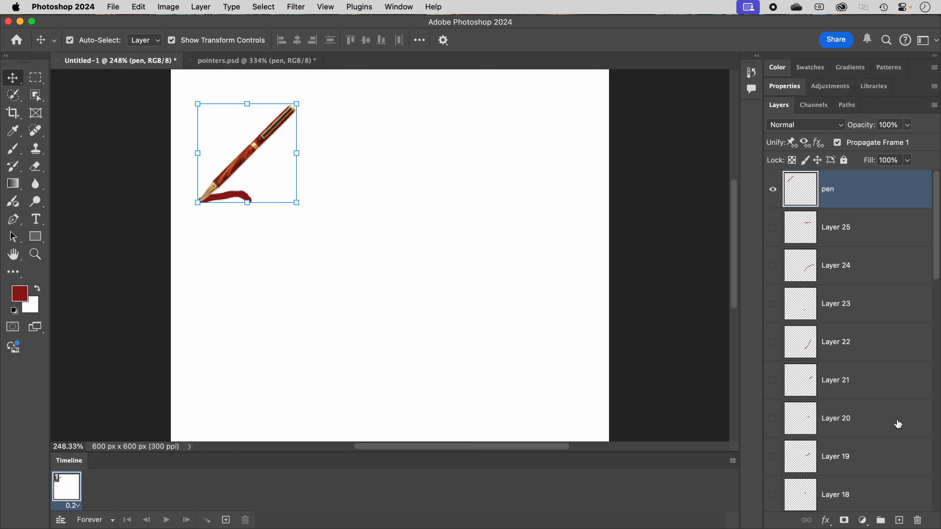
pyautogui.scroll(-10, 899, 424)
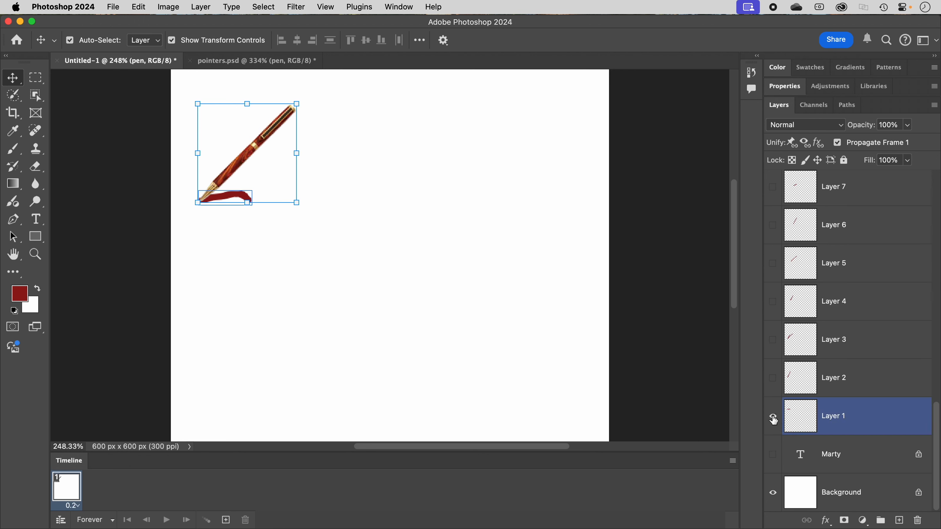
pyautogui.click(773, 418)
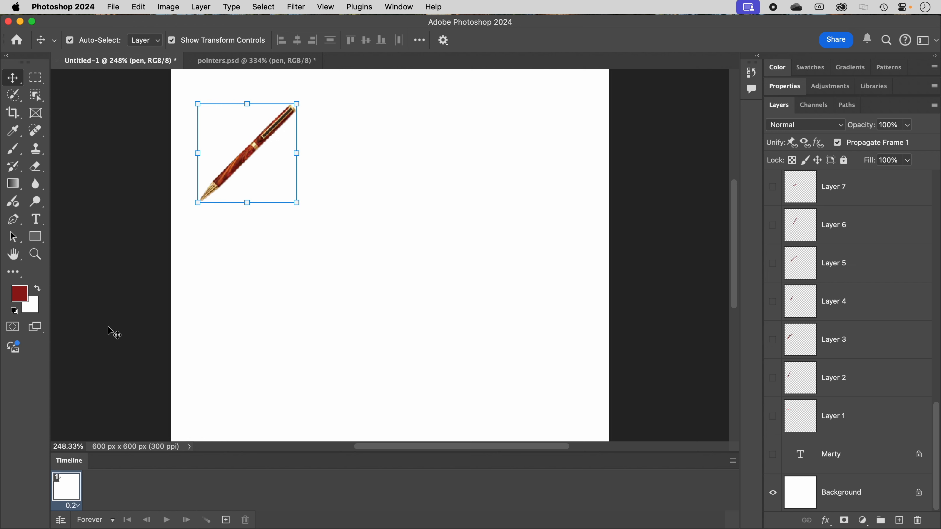
# Step: Add a second frame that reveals Layer 1, turn off Auto-Select, and move the pen's tip to the end of that stroke
pyautogui.click(226, 522)
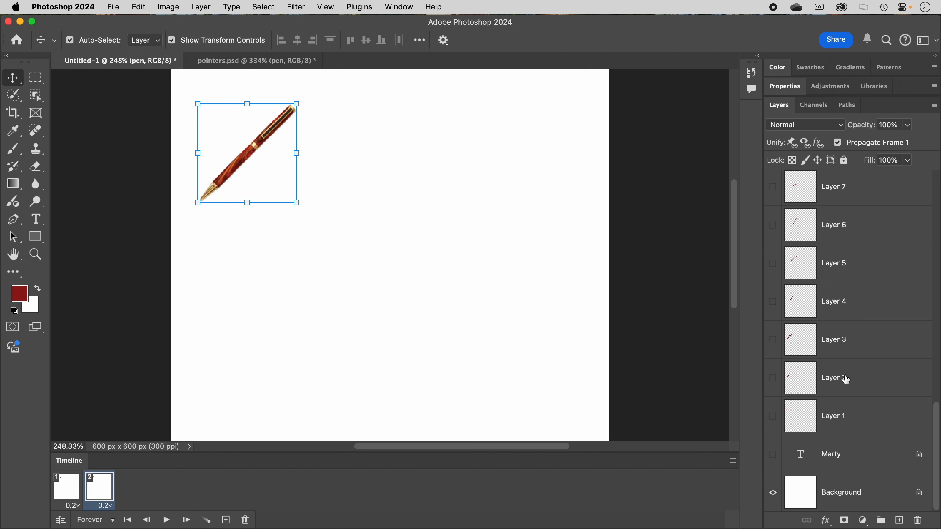
pyautogui.click(774, 420)
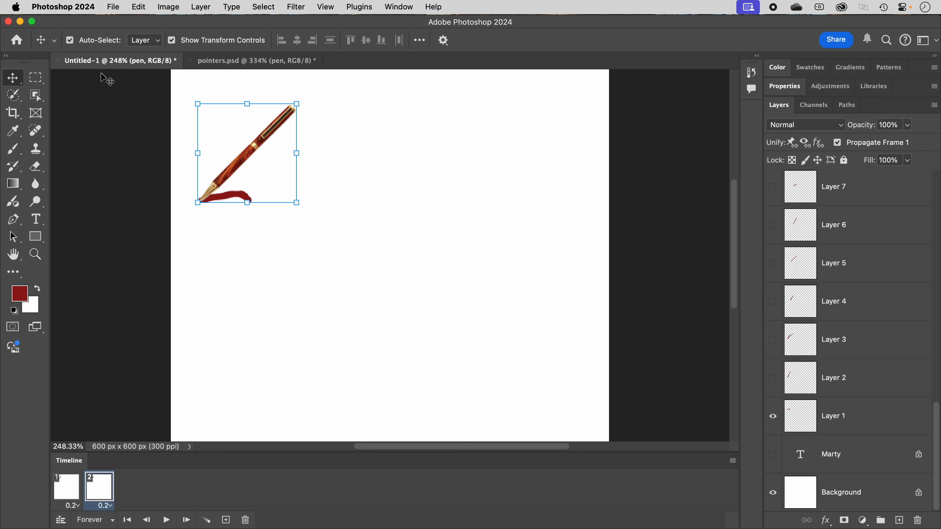
pyautogui.click(70, 40)
pyautogui.scroll(15, 816, 233)
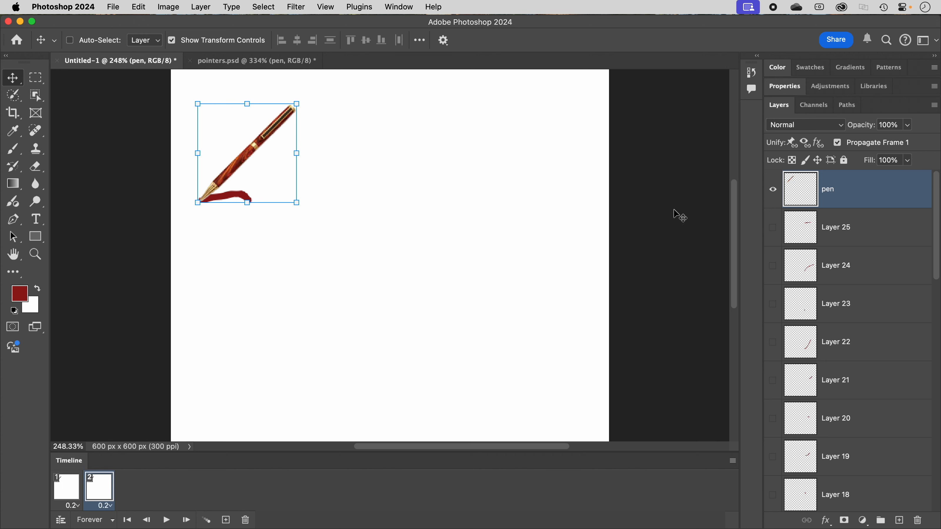
pyautogui.scroll(-15, 834, 416)
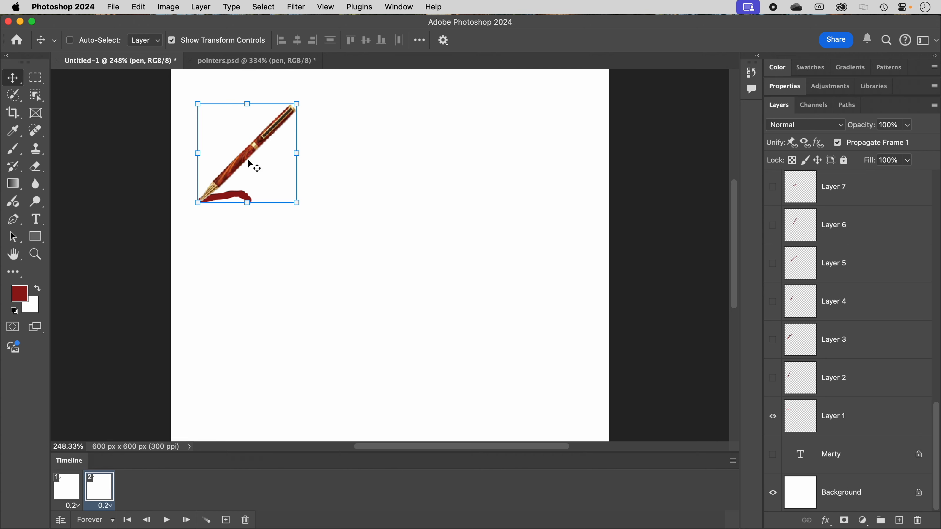
pyautogui.moveTo(235, 173); pyautogui.dragTo(283, 176)
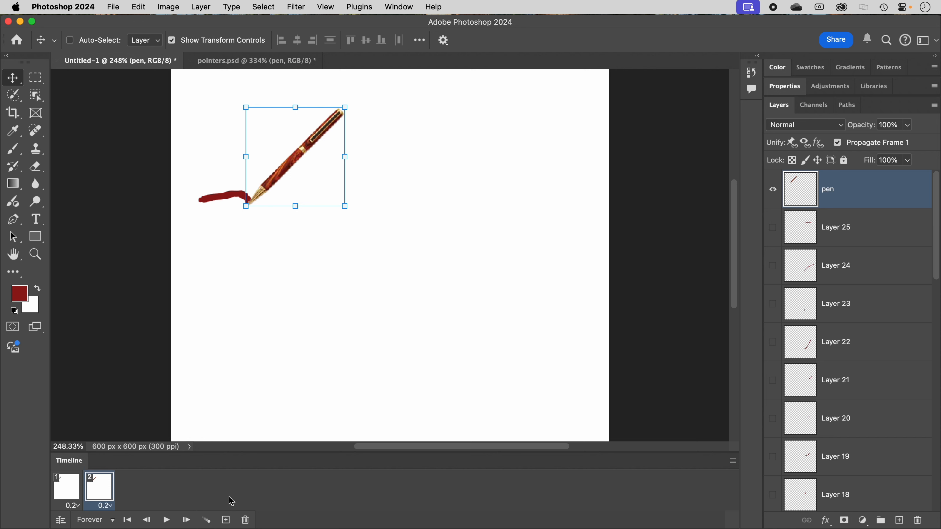
# Step: Add a third frame, reveal Layer 2 and move the pen's tip to the lower end of its stroke
pyautogui.click(226, 521)
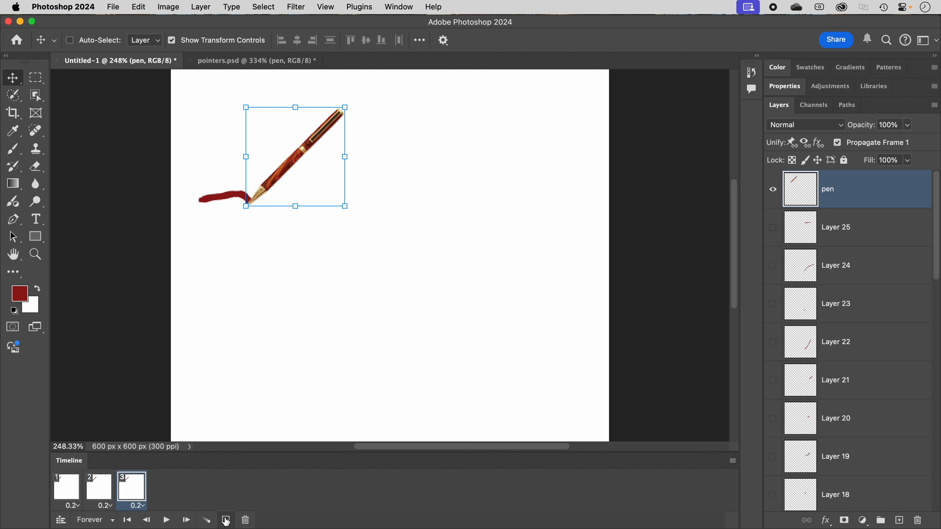
pyautogui.scroll(-10, 785, 408)
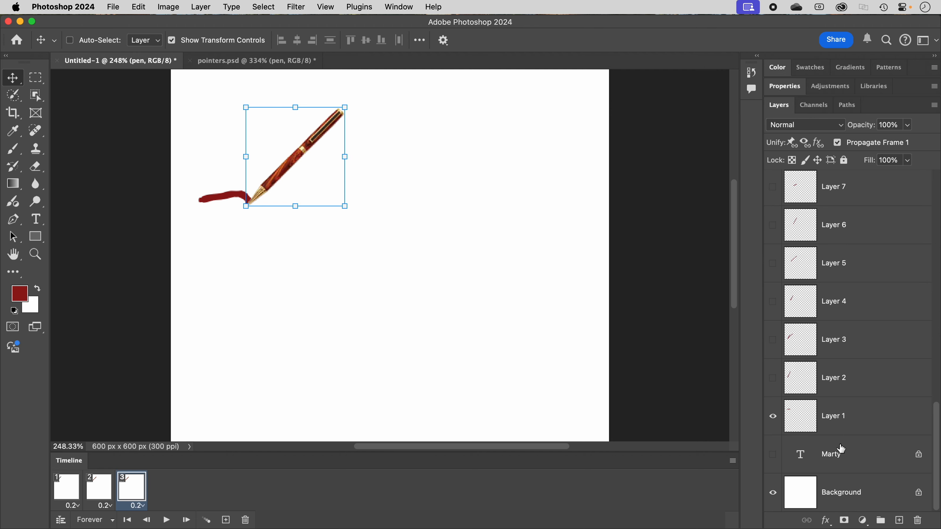
pyautogui.click(773, 380)
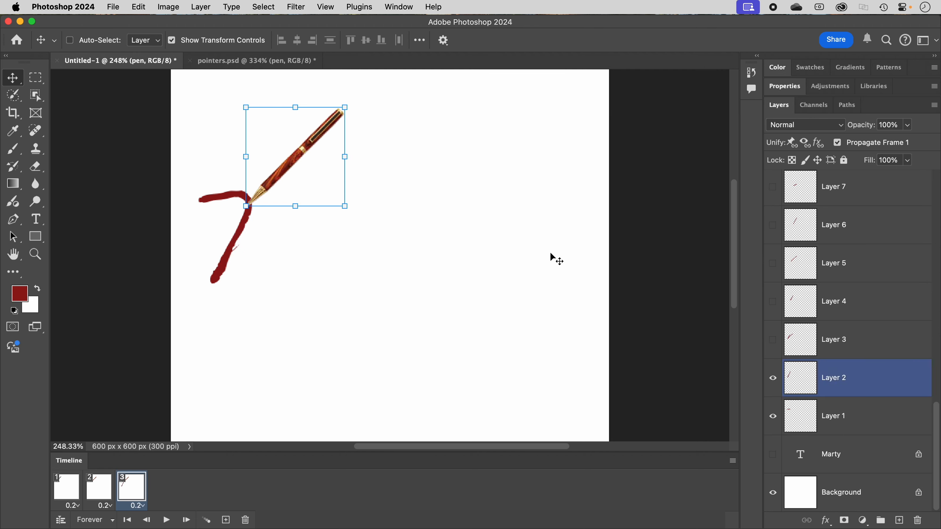
pyautogui.moveTo(300, 163)
pyautogui.mouseDown()
pyautogui.moveTo(263, 223)
pyautogui.moveTo(264, 239)
pyautogui.mouseUp()
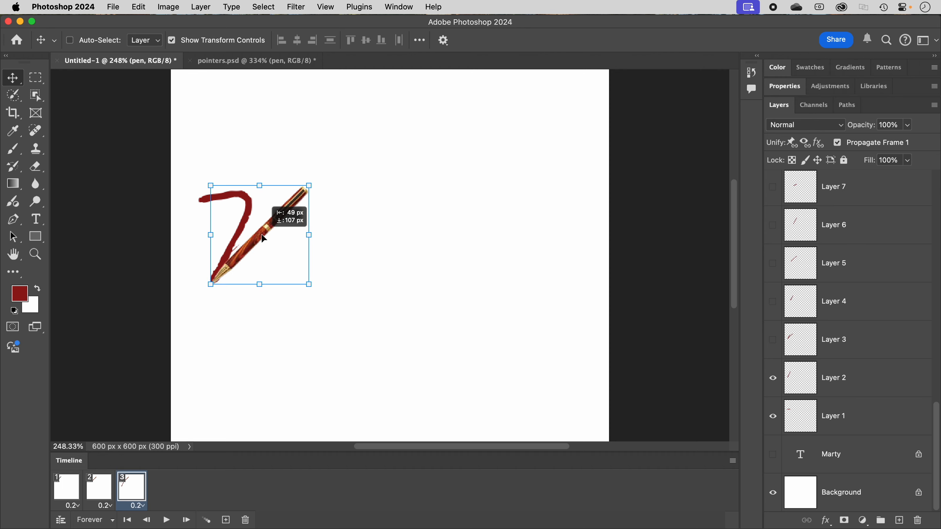
# Step: Add frames 4 and 5, revealing Layer 3 and Layer 4 in turn with the pen's tip at the end of each new stroke
pyautogui.click(222, 519)
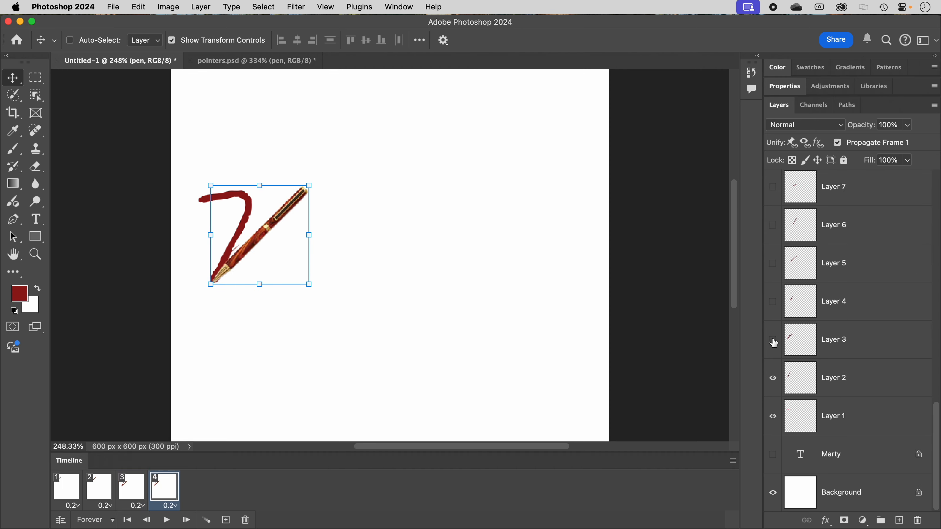
pyautogui.moveTo(263, 242)
pyautogui.mouseDown()
pyautogui.moveTo(336, 173)
pyautogui.moveTo(311, 223)
pyautogui.mouseUp()
pyautogui.click(226, 521)
pyautogui.scroll(-15, 885, 433)
pyautogui.click(773, 303)
pyautogui.scroll(-15, 891, 475)
# Step: Add frames 6 and 7, revealing Layer 5 and Layer 6 in turn with the pen's tip following to each stroke's end
pyautogui.click(226, 520)
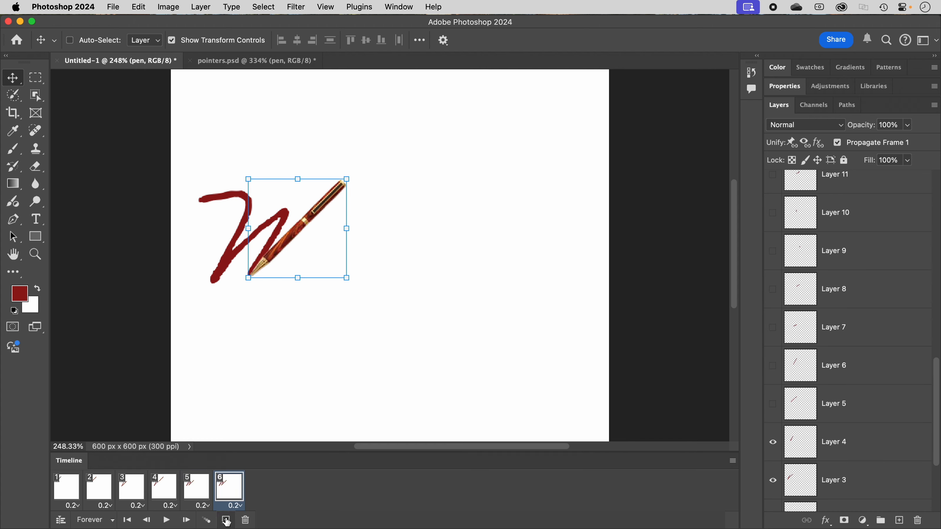
pyautogui.click(773, 405)
pyautogui.moveTo(291, 182); pyautogui.dragTo(381, 98)
pyautogui.click(226, 520)
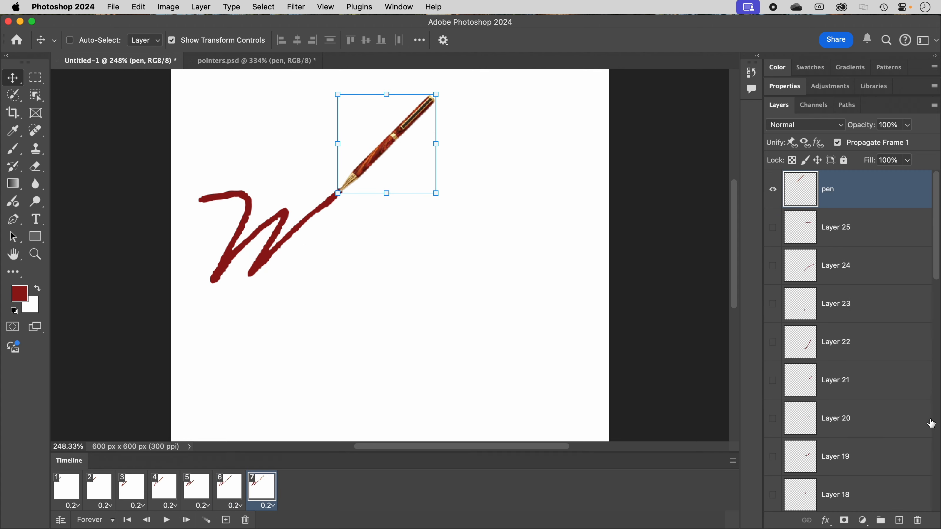
pyautogui.scroll(-15, 889, 371)
pyautogui.click(773, 223)
pyautogui.moveTo(399, 132)
pyautogui.mouseDown()
pyautogui.moveTo(354, 218)
pyautogui.moveTo(442, 195)
pyautogui.moveTo(382, 211)
pyautogui.mouseUp()
# Step: Add frames 8, 9 and 10, revealing Layers 7, 8 and 9 one per frame with the pen following the strokes
pyautogui.click(226, 520)
pyautogui.scroll(-15, 853, 297)
pyautogui.click(774, 193)
pyautogui.click(226, 520)
pyautogui.scroll(-15, 868, 437)
pyautogui.click(773, 219)
pyautogui.click(227, 520)
pyautogui.scroll(-15, 853, 334)
pyautogui.click(773, 182)
# Step: Add an eleventh frame with the pen's tip at the upper start of the Layer 10 stroke, leaving that layer hidden
pyautogui.click(226, 520)
pyautogui.click(773, 227)
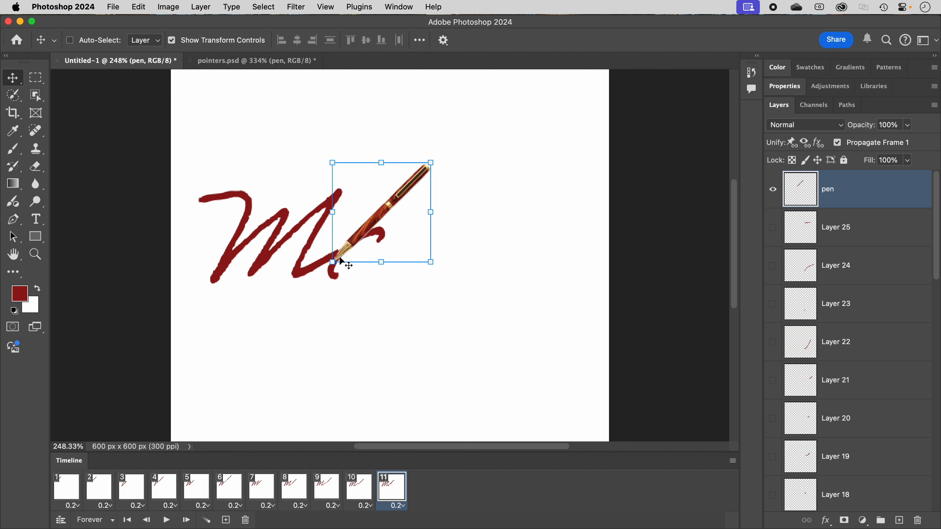
pyautogui.moveTo(344, 250); pyautogui.dragTo(345, 247)
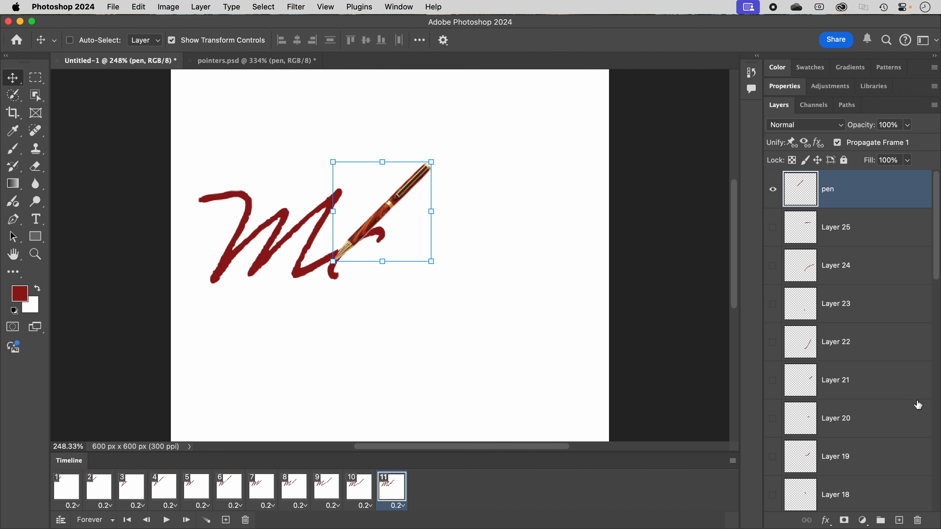
pyautogui.scroll(-10, 918, 406)
pyautogui.click(797, 365)
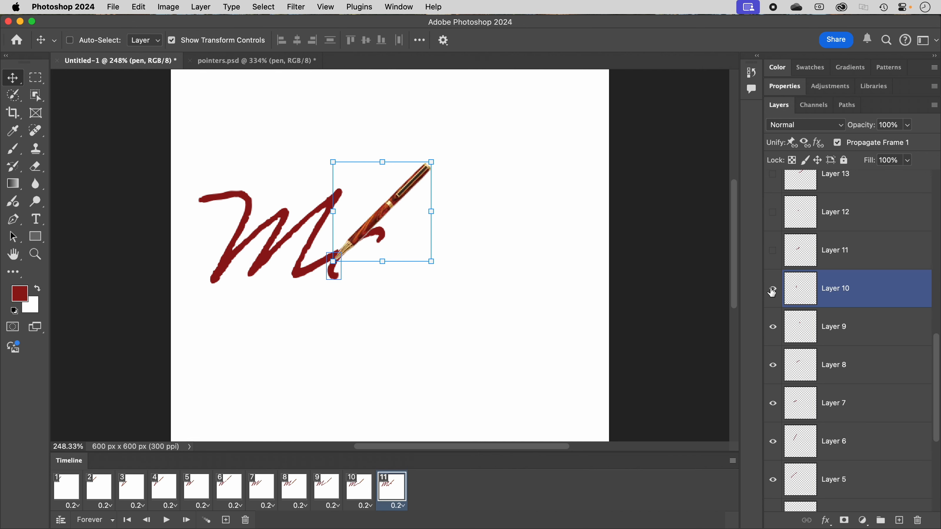
pyautogui.press('alt+super+a')
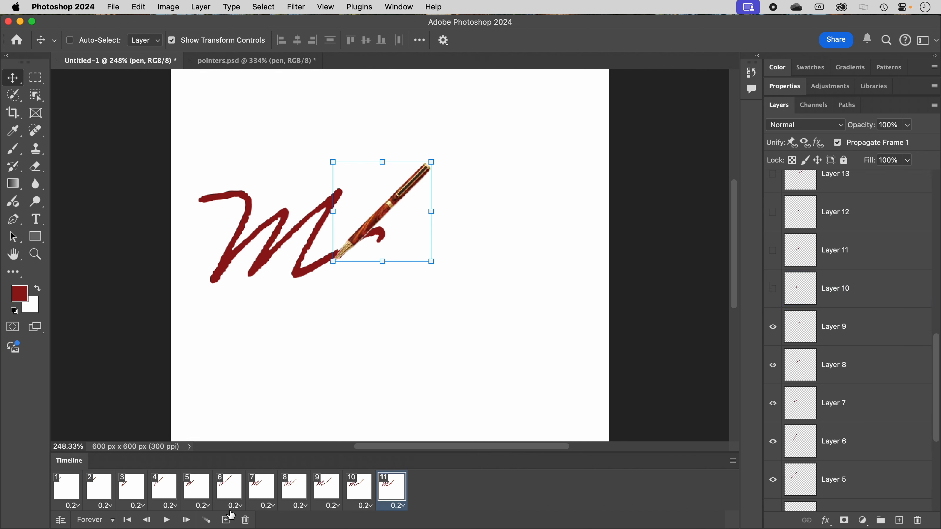
# Step: Add frames 12 and 13, revealing Layer 10 and Layer 11 in turn and moving the pen's tip along each stroke
pyautogui.click(226, 520)
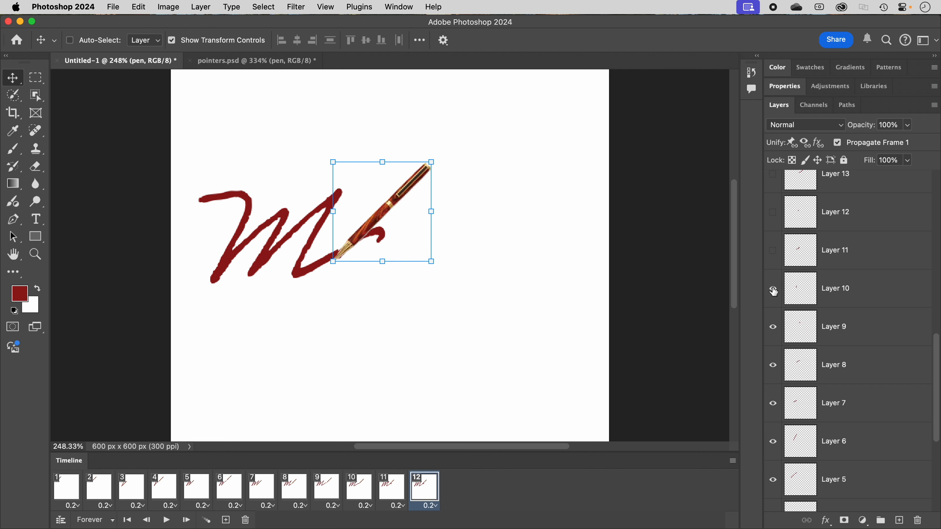
pyautogui.moveTo(389, 217); pyautogui.dragTo(388, 234)
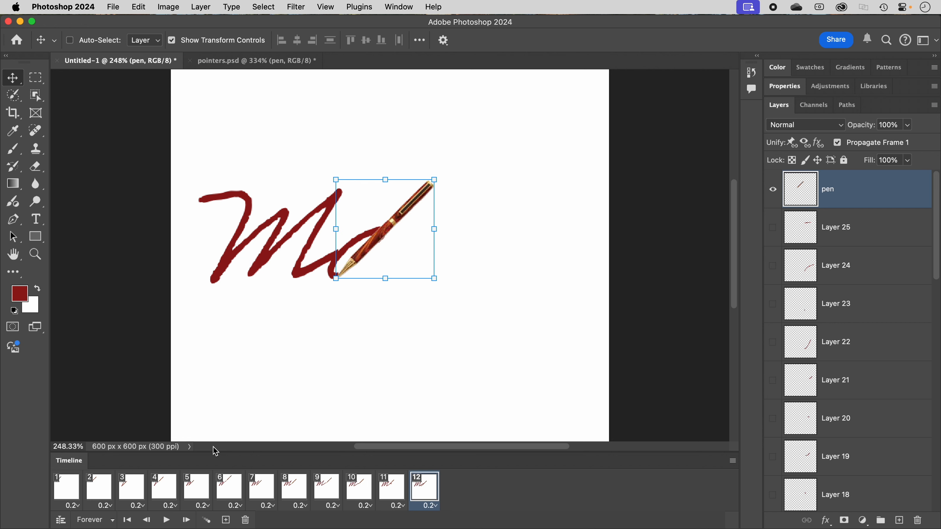
pyautogui.click(226, 523)
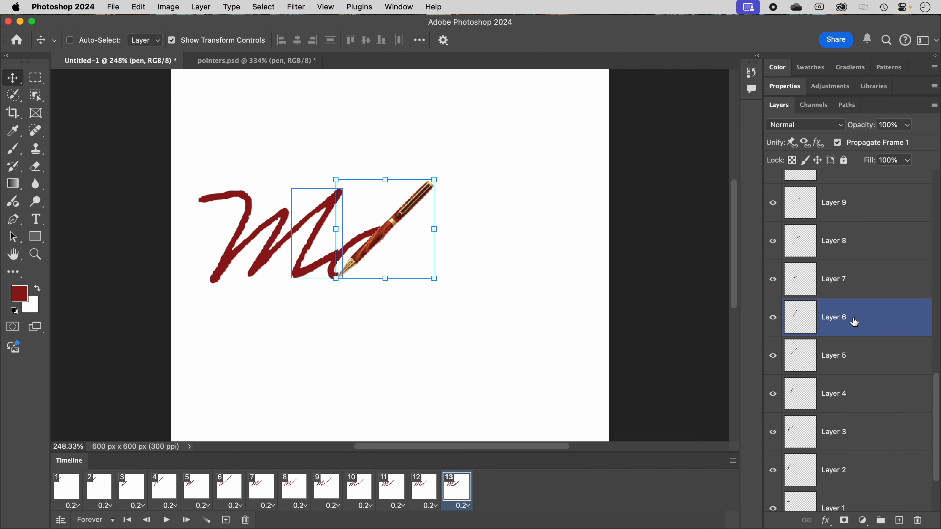
pyautogui.moveTo(400, 226)
pyautogui.mouseDown()
pyautogui.moveTo(437, 197)
pyautogui.moveTo(411, 230)
pyautogui.moveTo(473, 186)
pyautogui.moveTo(462, 193)
pyautogui.moveTo(461, 229)
pyautogui.mouseUp()
# Step: Add frames 14, 15 and 16, revealing Layers 12, 13 and 14 one per frame with the pen following the strokes
pyautogui.click(225, 521)
pyautogui.scroll(-9, 776, 375)
pyautogui.click(773, 378)
pyautogui.click(226, 521)
pyautogui.scroll(-9, 775, 374)
pyautogui.click(773, 304)
pyautogui.click(226, 520)
pyautogui.scroll(-9, 775, 375)
pyautogui.click(773, 379)
# Step: Add frames 17 and 18, revealing Layer 15 and Layer 16 in turn and moving the pen's tip to each stroke's end
pyautogui.click(226, 520)
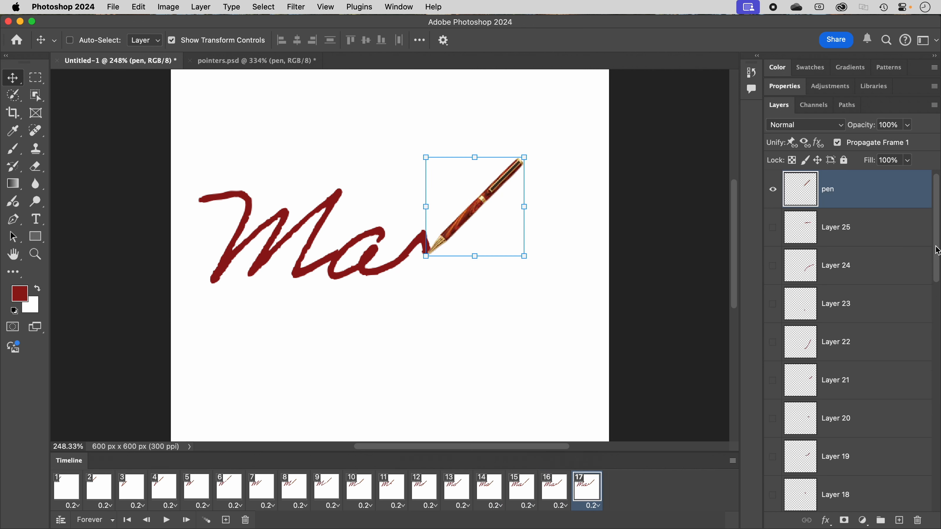
pyautogui.moveTo(936, 248); pyautogui.dragTo(937, 356)
pyautogui.click(773, 266)
pyautogui.moveTo(463, 220); pyautogui.dragTo(454, 238)
pyautogui.click(225, 521)
pyautogui.moveTo(937, 267); pyautogui.dragTo(936, 374)
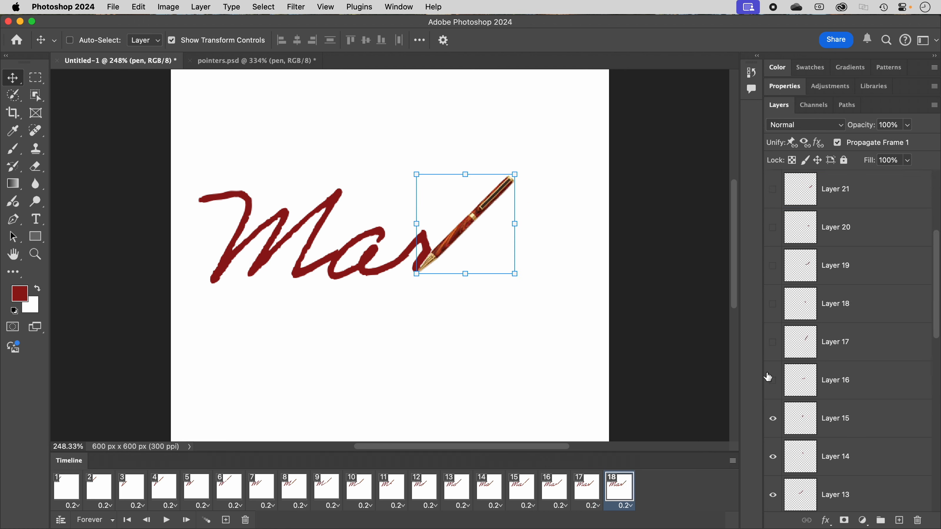
pyautogui.click(773, 378)
pyautogui.moveTo(426, 202); pyautogui.dragTo(460, 191)
# Step: Add frames 19 and 20 for Layers 17 and 18, moving the pen's tip to the top of the t's stem, then to its base
pyautogui.click(225, 520)
pyautogui.moveTo(937, 269); pyautogui.dragTo(937, 371)
pyautogui.click(773, 267)
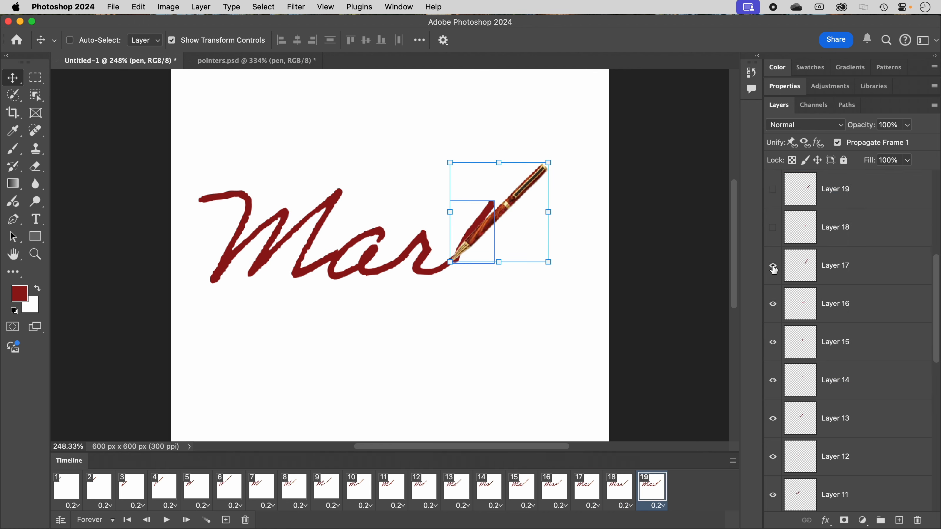
pyautogui.moveTo(499, 202); pyautogui.dragTo(543, 140)
pyautogui.click(225, 520)
pyautogui.moveTo(937, 270); pyautogui.dragTo(938, 310)
pyautogui.click(772, 343)
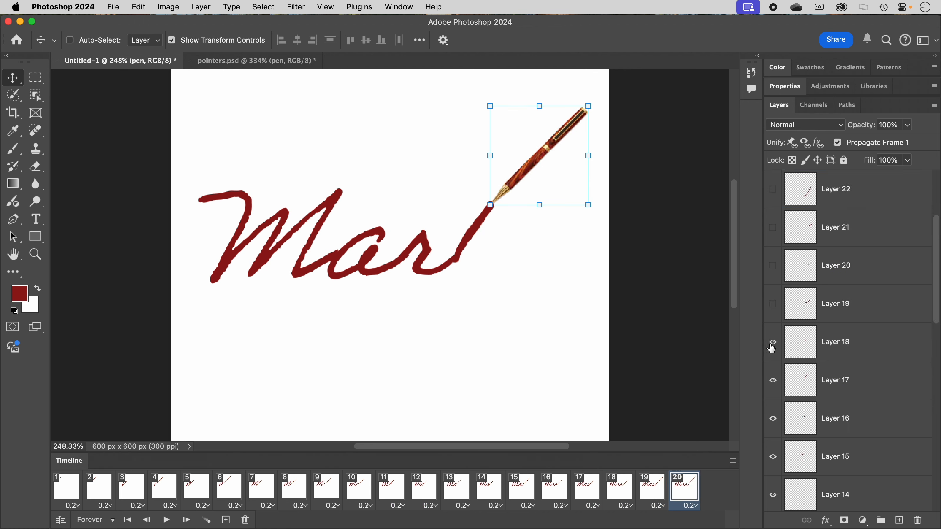
pyautogui.moveTo(525, 169); pyautogui.dragTo(497, 243)
# Step: Add frames 21 and 22, revealing Layer 19 and Layer 20 in turn and moving the pen's tip along the connecting strokes
pyautogui.click(226, 520)
pyautogui.moveTo(938, 188)
pyautogui.mouseDown()
pyautogui.moveTo(938, 207)
pyautogui.moveTo(938, 187)
pyautogui.mouseUp()
pyautogui.click(773, 457)
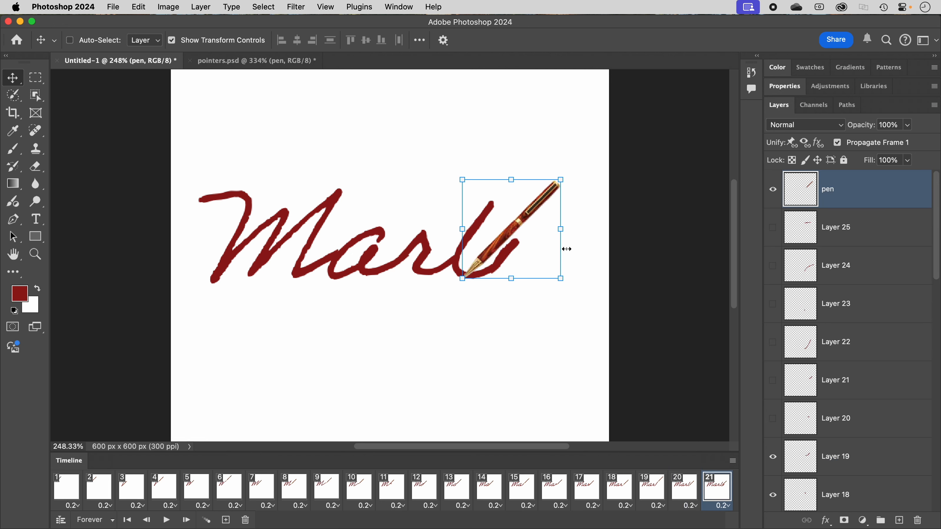
pyautogui.moveTo(485, 255); pyautogui.dragTo(538, 219)
pyautogui.click(225, 520)
pyautogui.moveTo(938, 245)
pyautogui.mouseDown()
pyautogui.moveTo(938, 276)
pyautogui.moveTo(937, 248)
pyautogui.mouseUp()
pyautogui.click(773, 418)
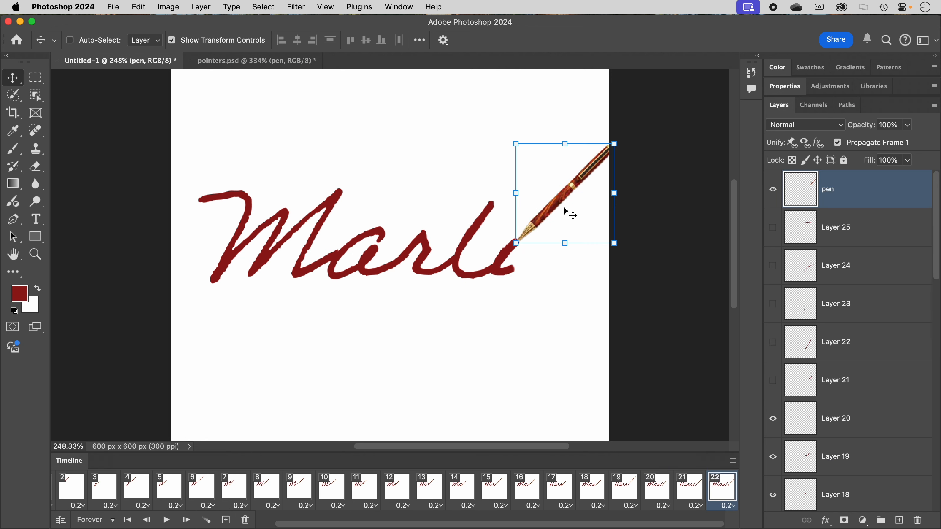
pyautogui.moveTo(567, 211)
pyautogui.mouseDown()
pyautogui.moveTo(563, 239)
pyautogui.moveTo(615, 192)
pyautogui.mouseUp()
# Step: Add frames 23 to 26, revealing Layers 21 to 24 one per frame and moving the pen along the y to its tail's end
pyautogui.click(226, 520)
pyautogui.click(772, 381)
pyautogui.click(225, 520)
pyautogui.moveTo(584, 221)
pyautogui.mouseDown()
pyautogui.moveTo(481, 362)
pyautogui.moveTo(474, 347)
pyautogui.moveTo(597, 256)
pyautogui.mouseUp()
pyautogui.click(226, 520)
pyautogui.click(773, 304)
pyautogui.click(226, 520)
pyautogui.click(773, 265)
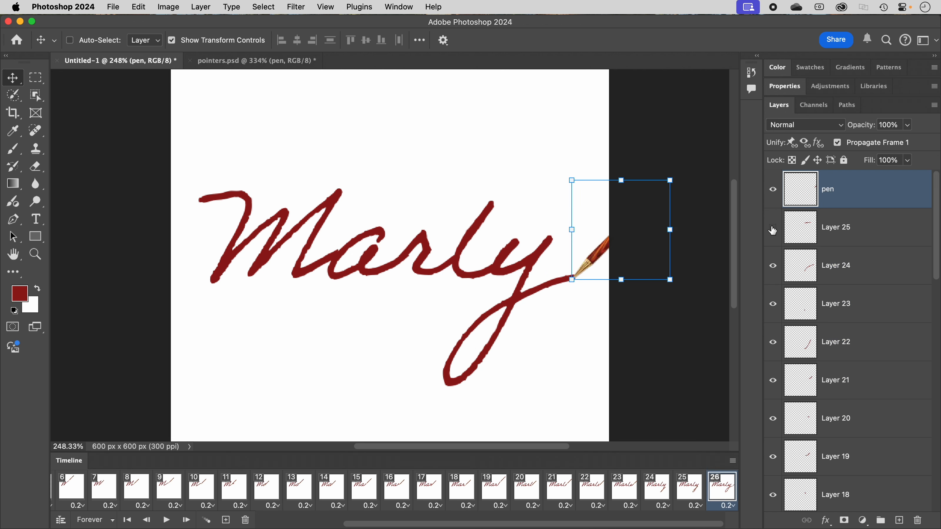
pyautogui.click(774, 228)
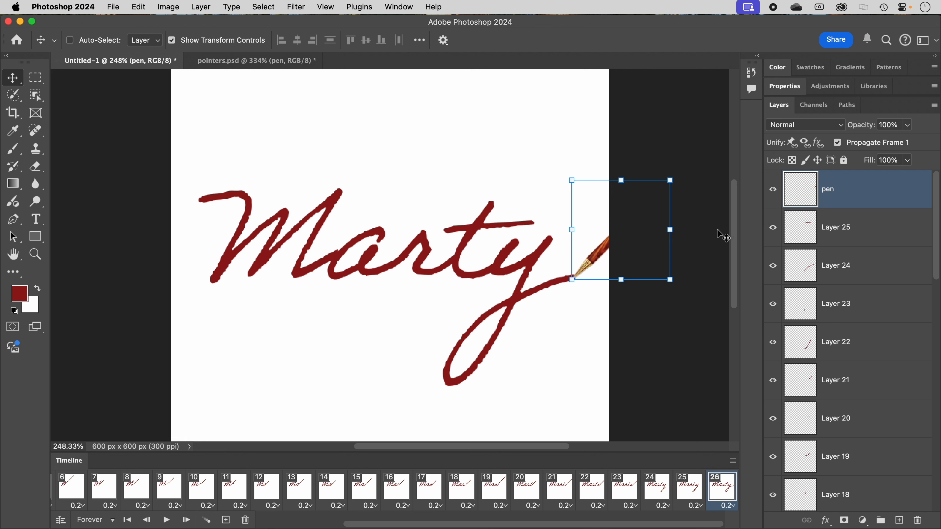
pyautogui.click(697, 492)
pyautogui.click(718, 490)
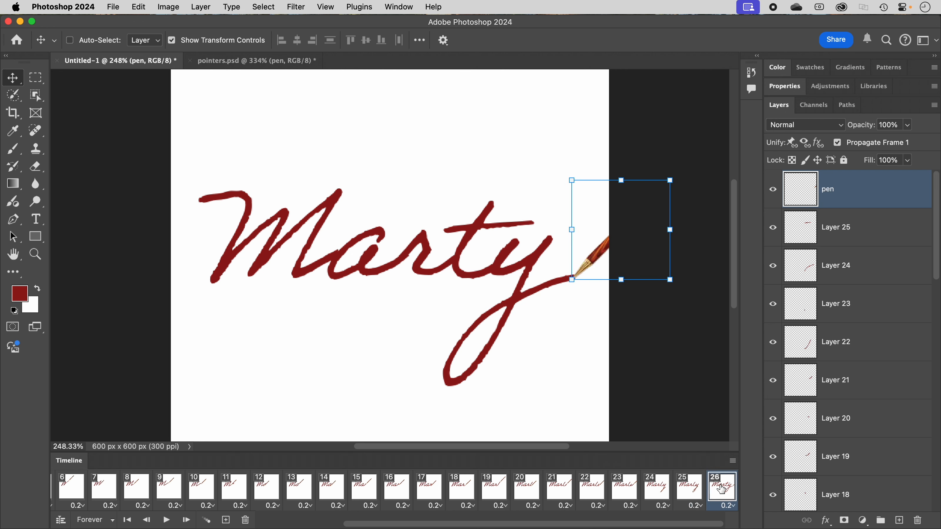
pyautogui.click(773, 230)
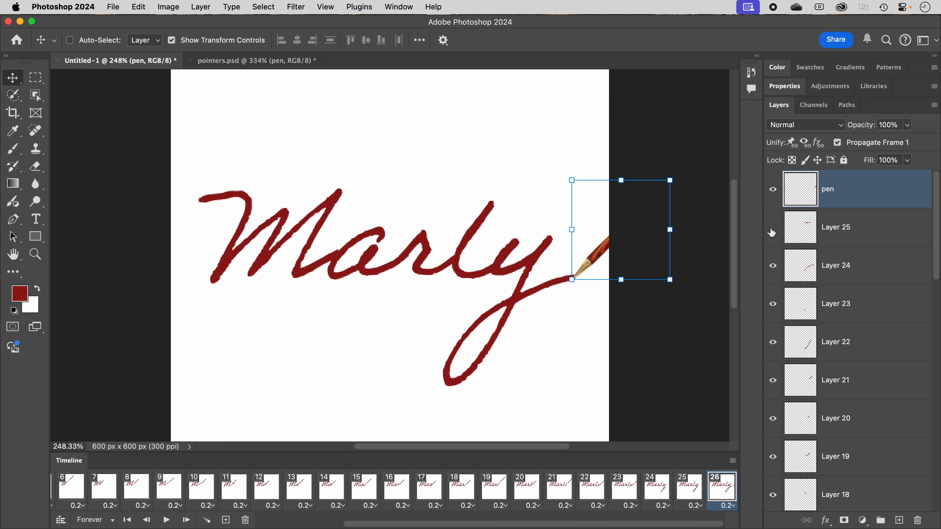
# Step: Add frame 27 with the pen's tip moved to the start of the t's crossbar, keeping Layer 25 hidden
pyautogui.click(227, 520)
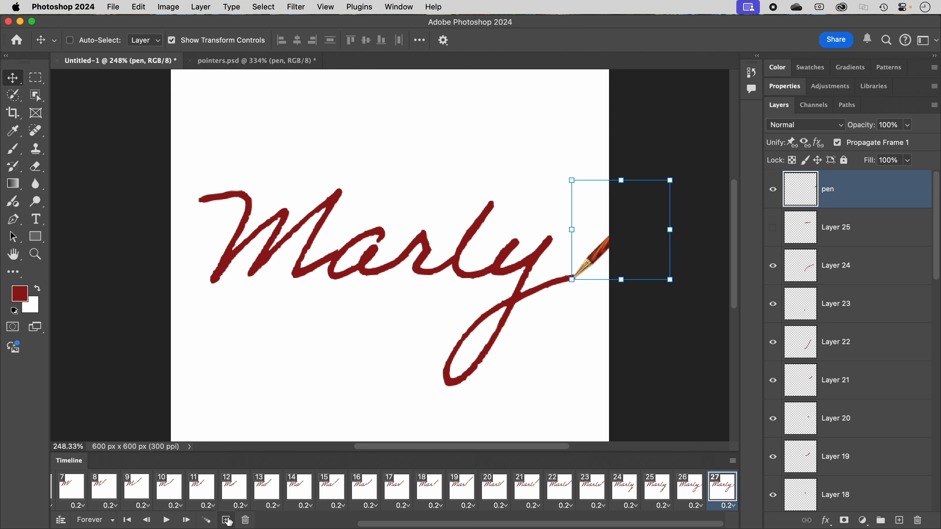
pyautogui.keyDown('super'); pyautogui.click(932, 273); pyautogui.keyUp('super')
pyautogui.keyDown('super'); pyautogui.click(853, 248); pyautogui.keyUp('super')
pyautogui.click(773, 228)
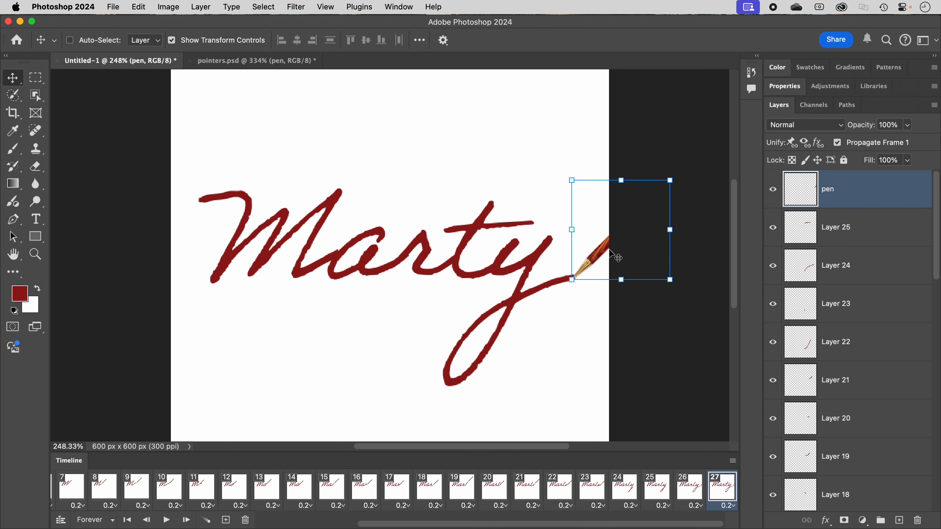
pyautogui.moveTo(597, 257); pyautogui.dragTo(471, 209)
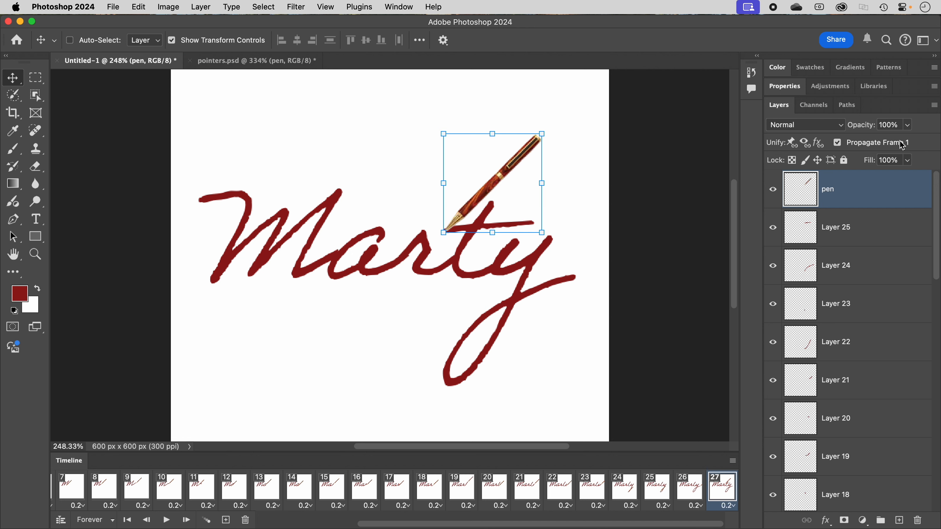
pyautogui.keyDown('shift'); pyautogui.click(781, 233); pyautogui.keyUp('shift')
pyautogui.click(774, 229)
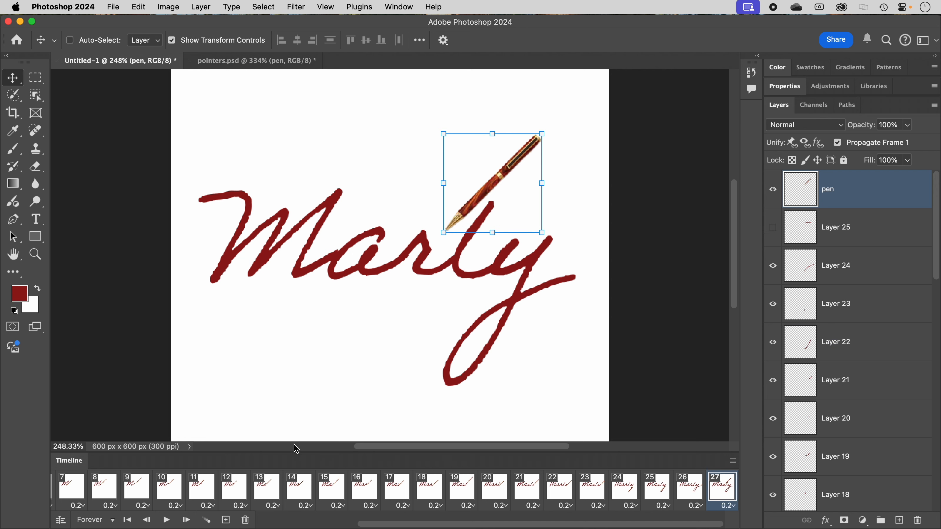
# Step: Add frame 28 revealing Layer 25 with the pen's tip at the crossbar's far end, and play the animation
pyautogui.click(226, 520)
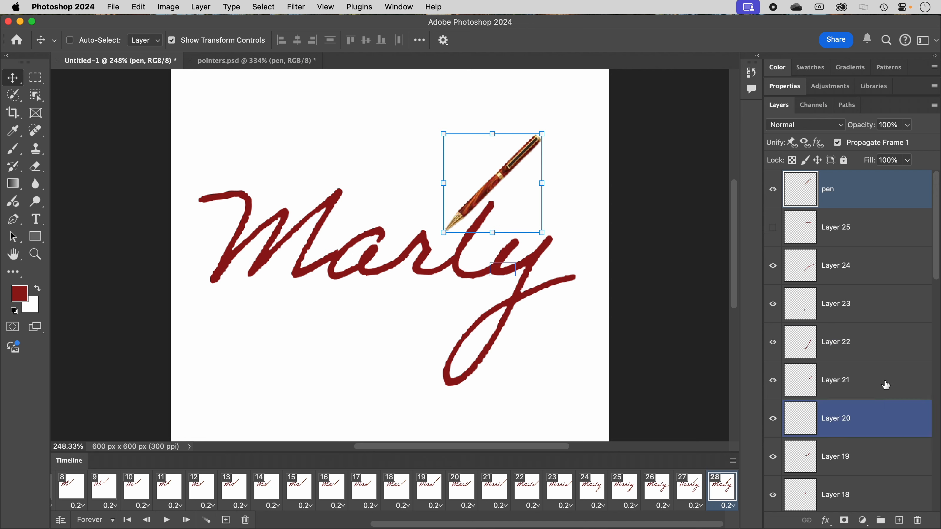
pyautogui.click(772, 230)
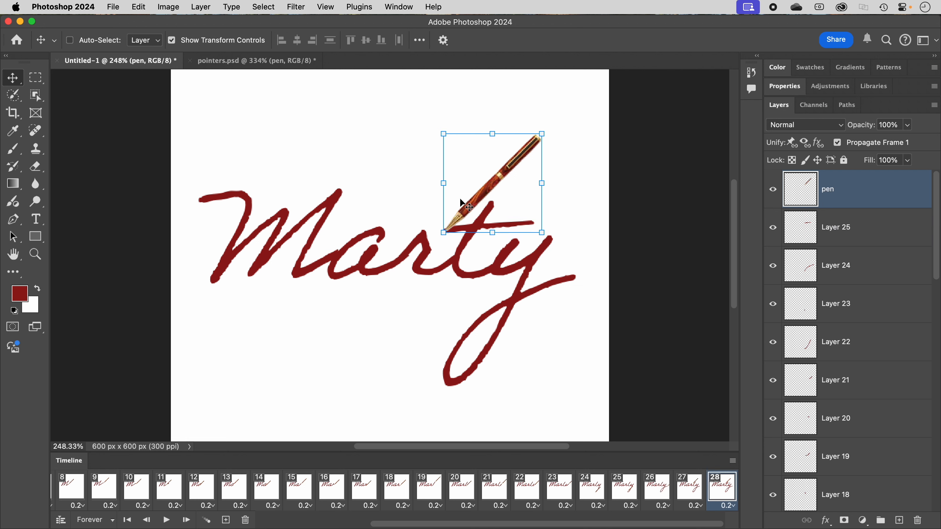
pyautogui.moveTo(474, 204); pyautogui.dragTo(559, 196)
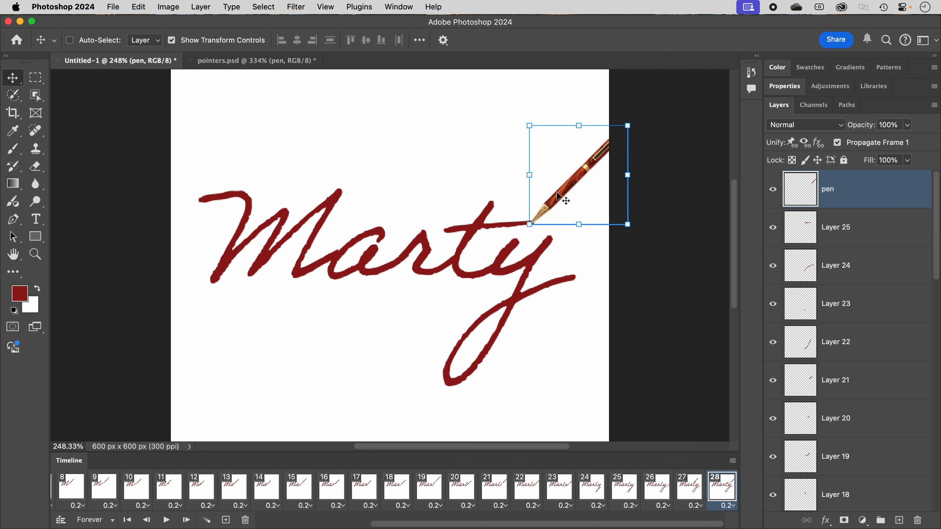
pyautogui.click(166, 521)
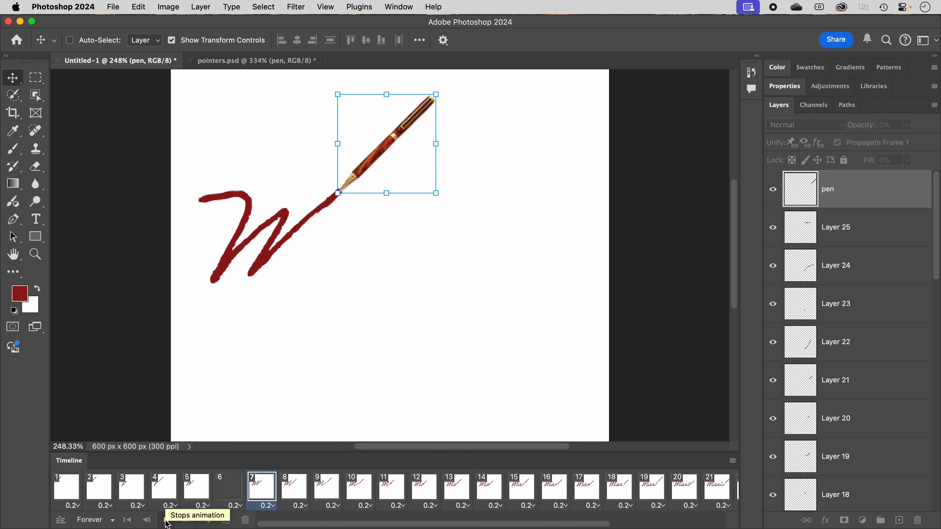